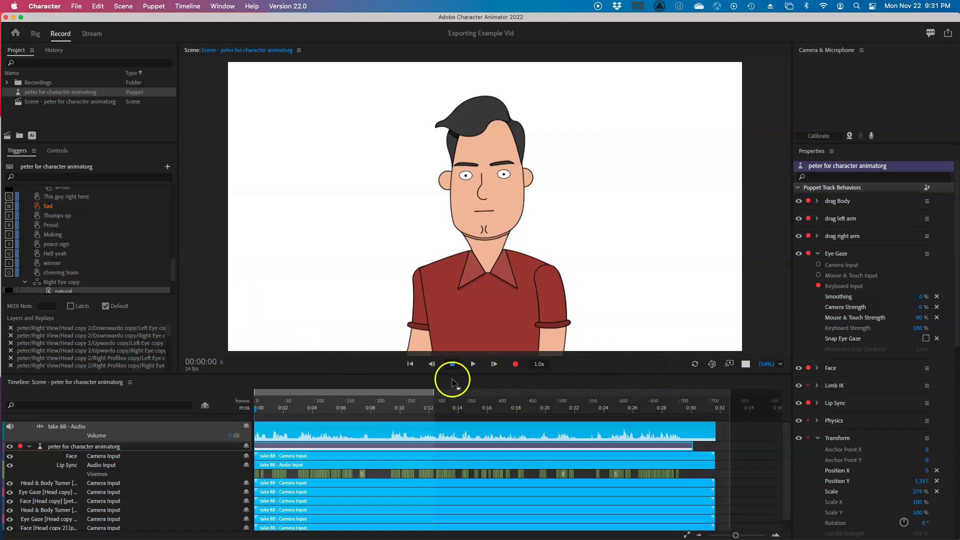
# - Extend the end of the timeline's work area to about 0:30, just before the puppet track ends
pyautogui.moveTo(433, 392); pyautogui.dragTo(461, 390)
pyautogui.click(426, 392)
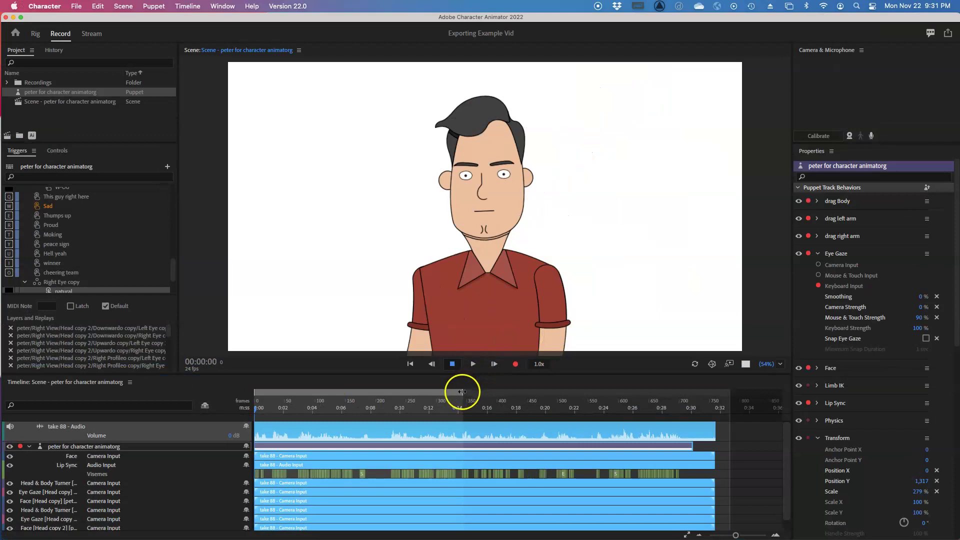
pyautogui.moveTo(464, 392); pyautogui.dragTo(542, 391)
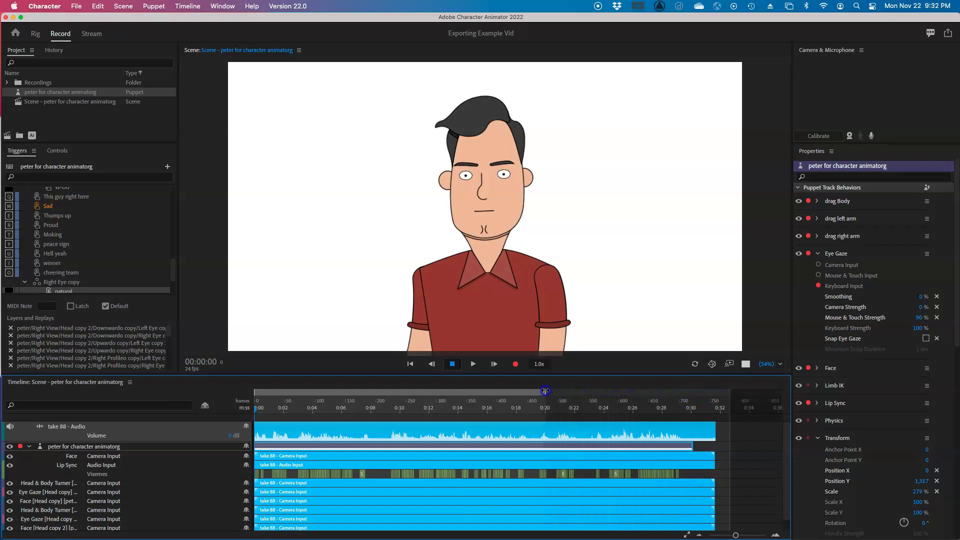
pyautogui.moveTo(545, 391); pyautogui.dragTo(779, 408)
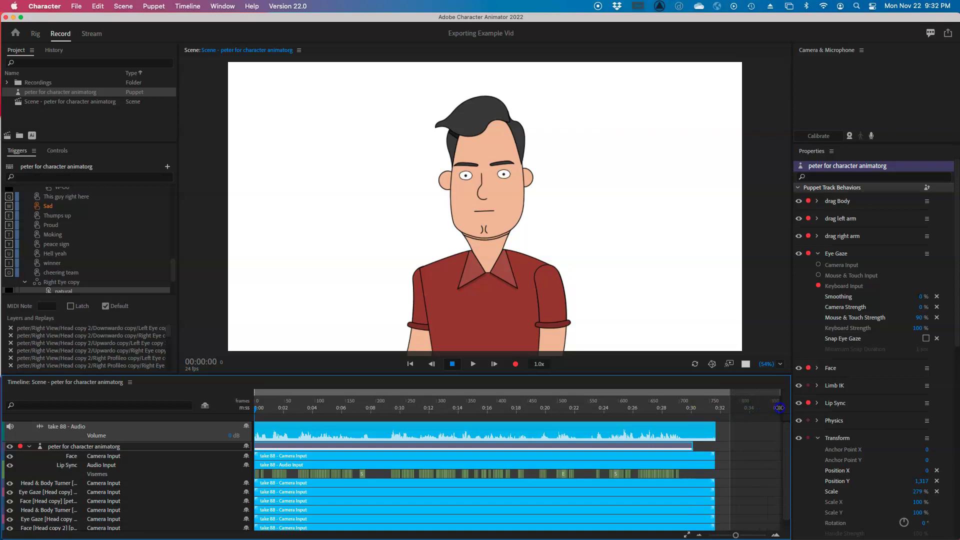
pyautogui.moveTo(779, 407); pyautogui.dragTo(687, 406)
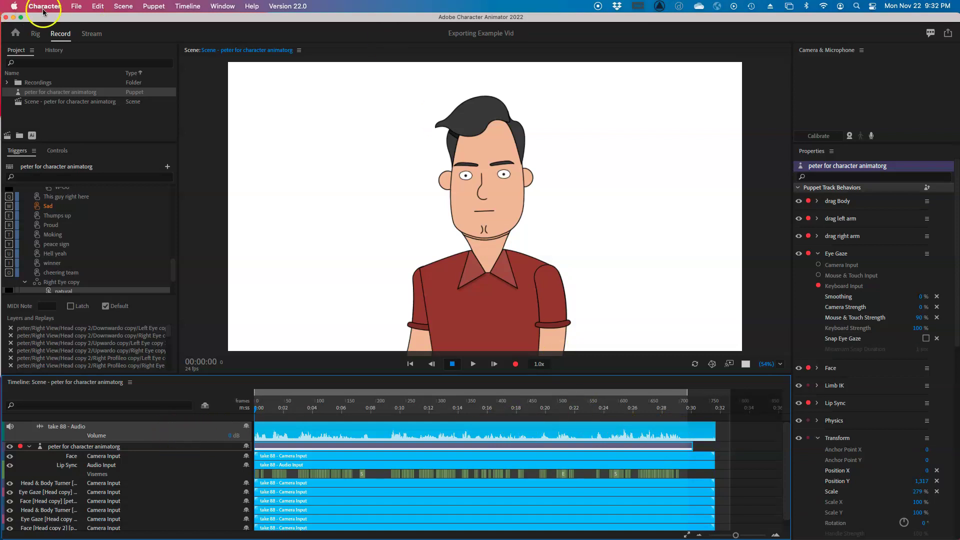
# - Start a video export of the scene via Adobe Media Encoder and name the file Exporting_1
pyautogui.click(77, 7)
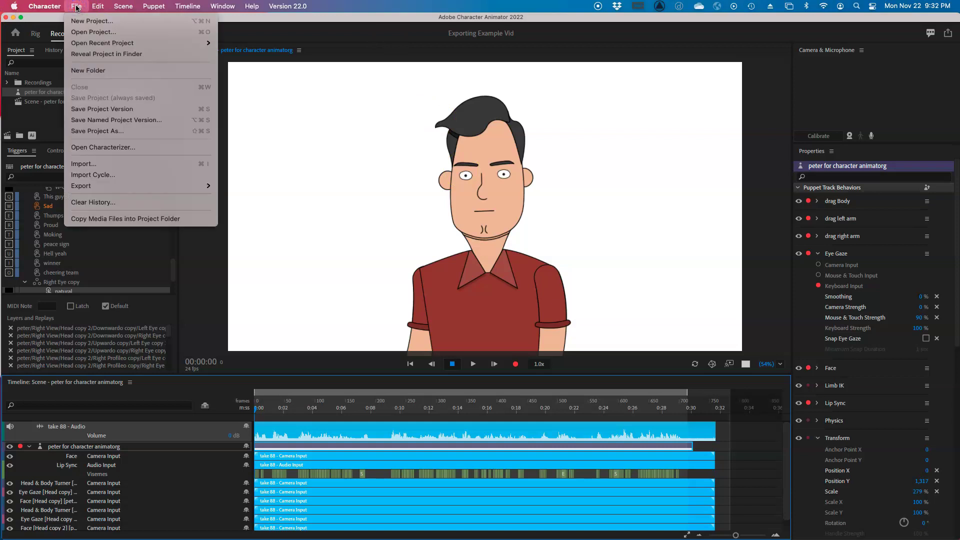
pyautogui.moveTo(80, 187)
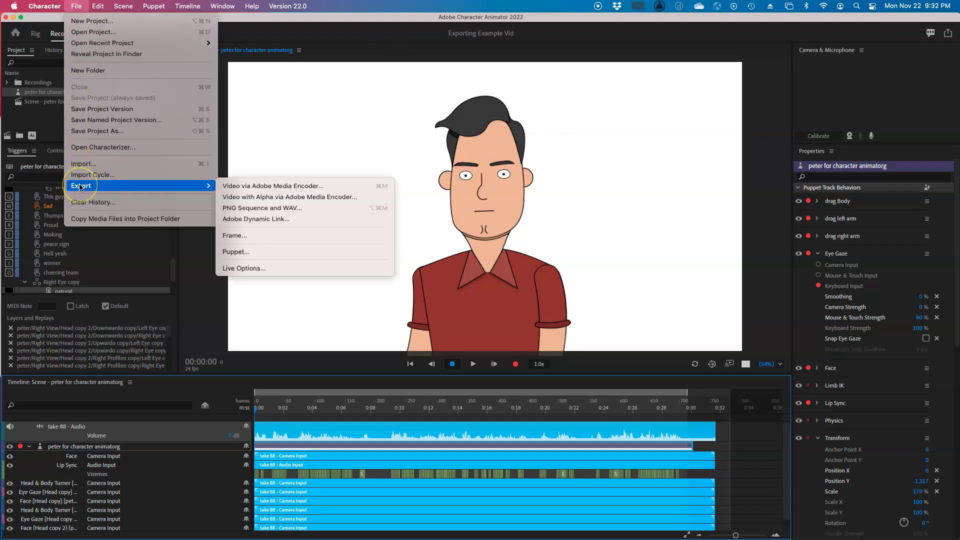
pyautogui.click(365, 186)
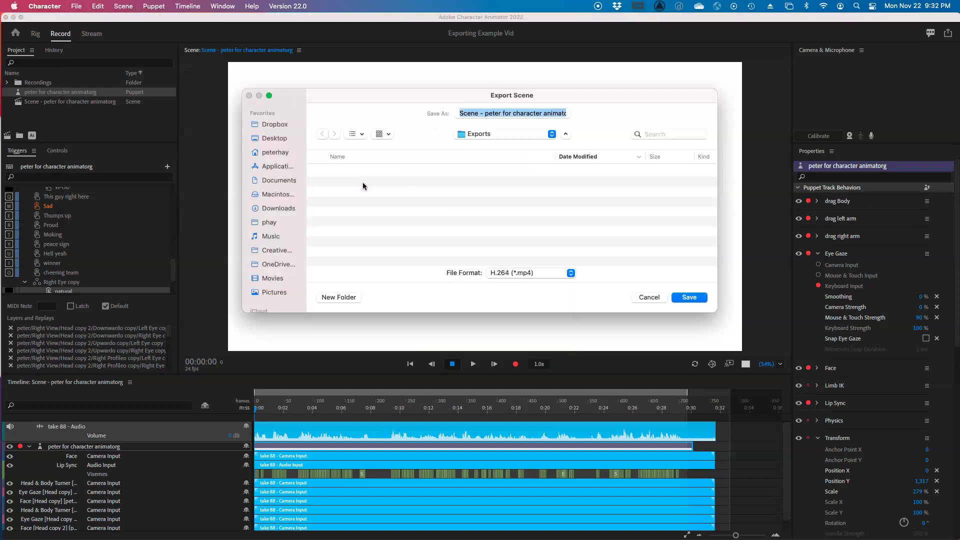
pyautogui.write('E')
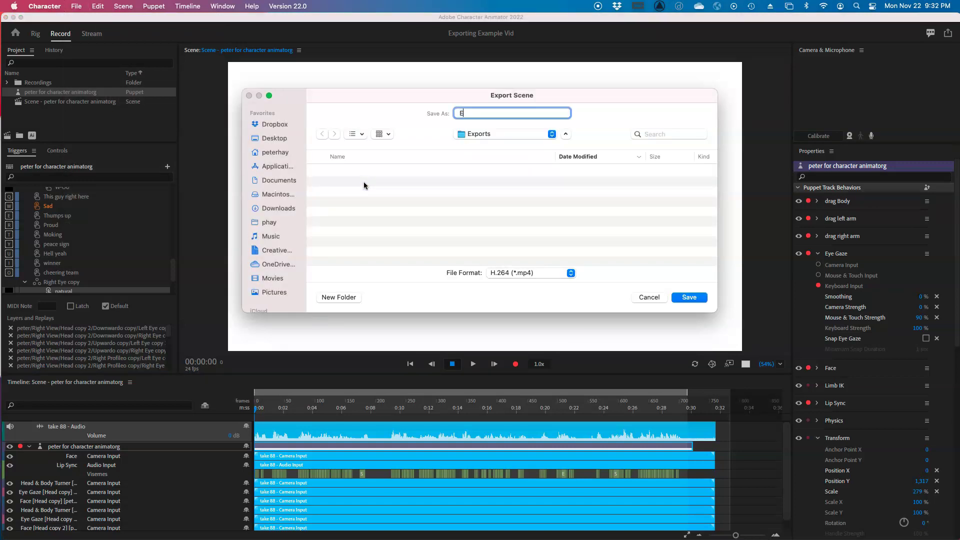
pyautogui.write('xporting_1')
# - Save the export in the Exports folder inside Exporting Video Resources, using the H.264 (*.mp4) format
pyautogui.click(552, 134)
pyautogui.click(552, 134)
pyautogui.click(522, 146)
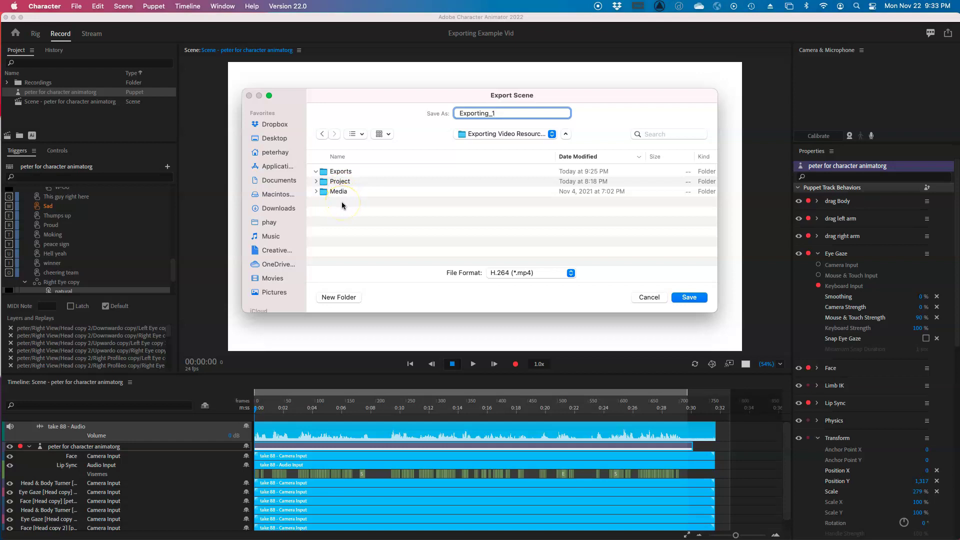
pyautogui.doubleClick(350, 171)
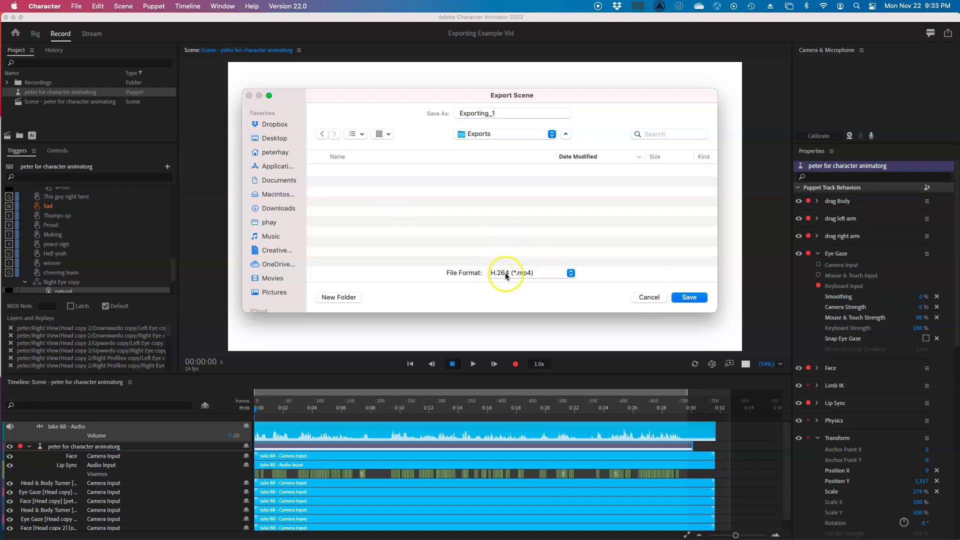
pyautogui.click(689, 297)
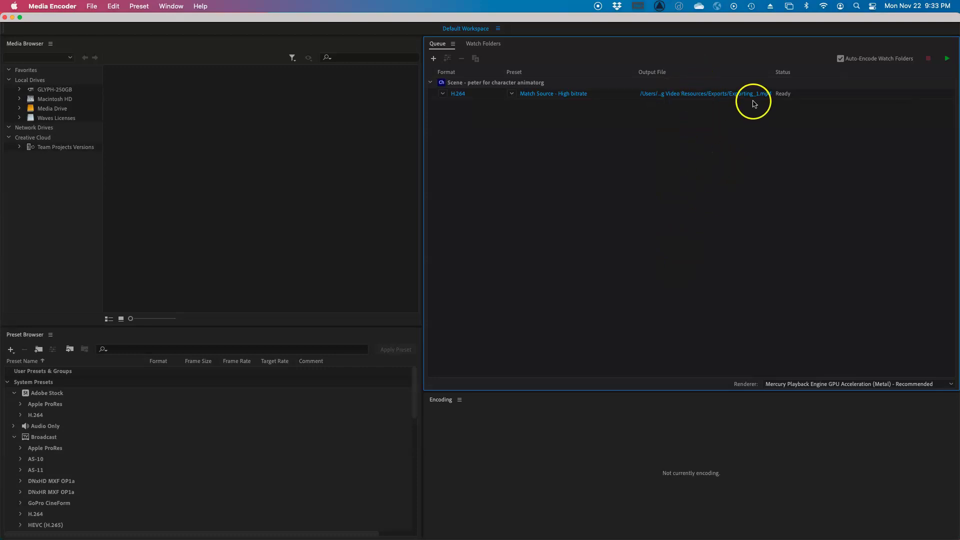
# - Review the format choices for the queued scene, keep H.264, and start encoding the queue
pyautogui.click(853, 95)
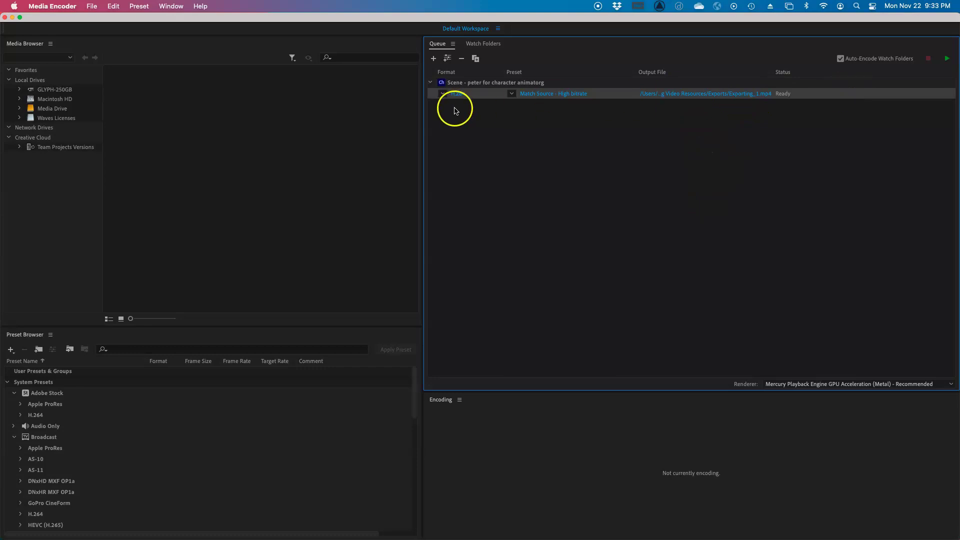
pyautogui.click(443, 94)
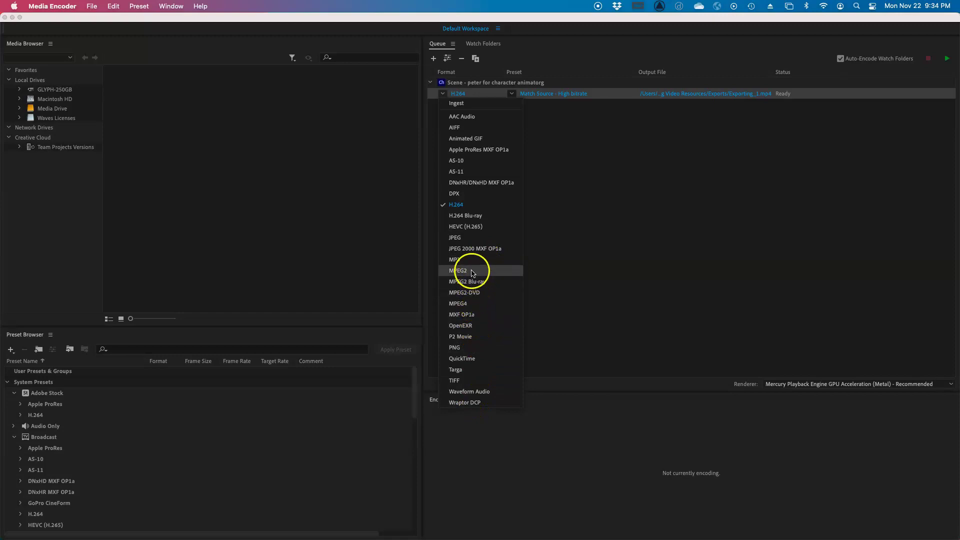
pyautogui.click(470, 93)
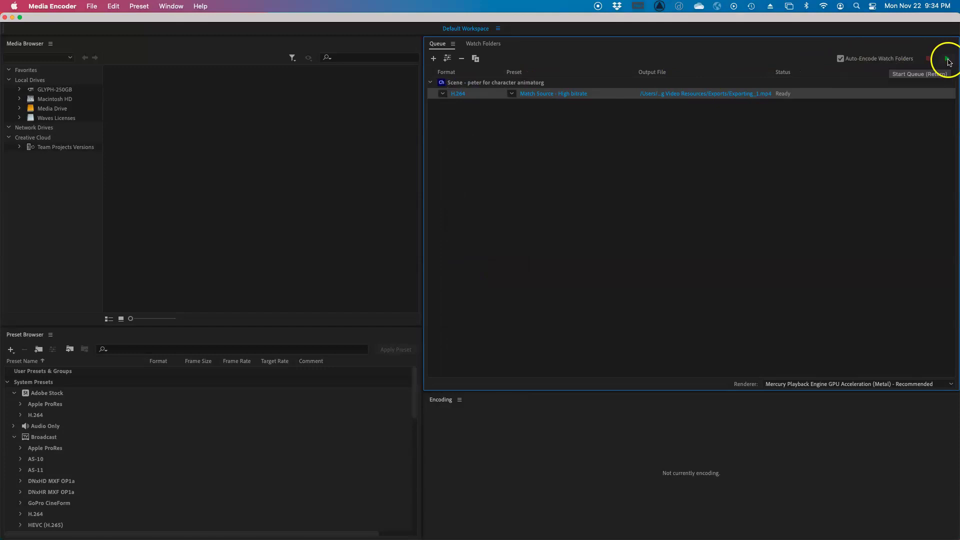
pyautogui.click(947, 60)
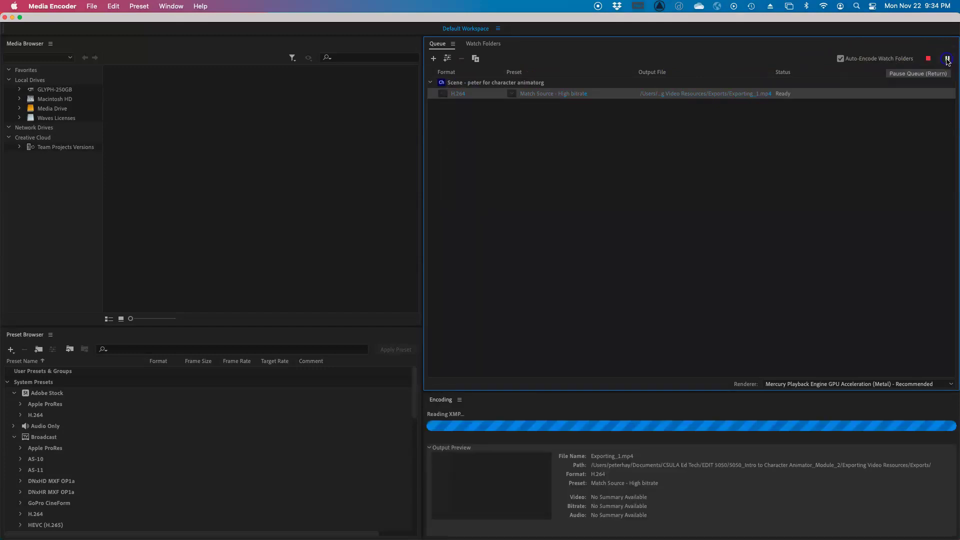
pyautogui.click(240, 155)
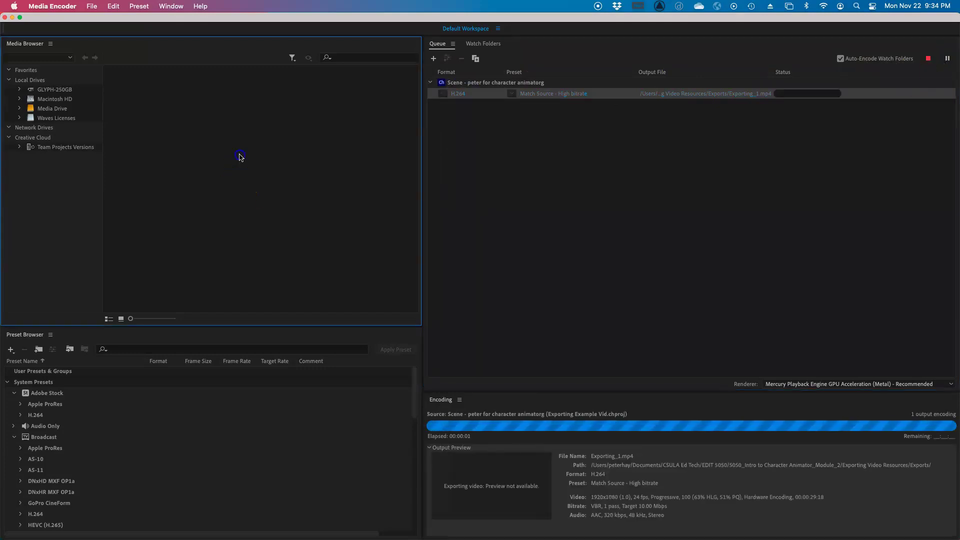
pyautogui.click(232, 453)
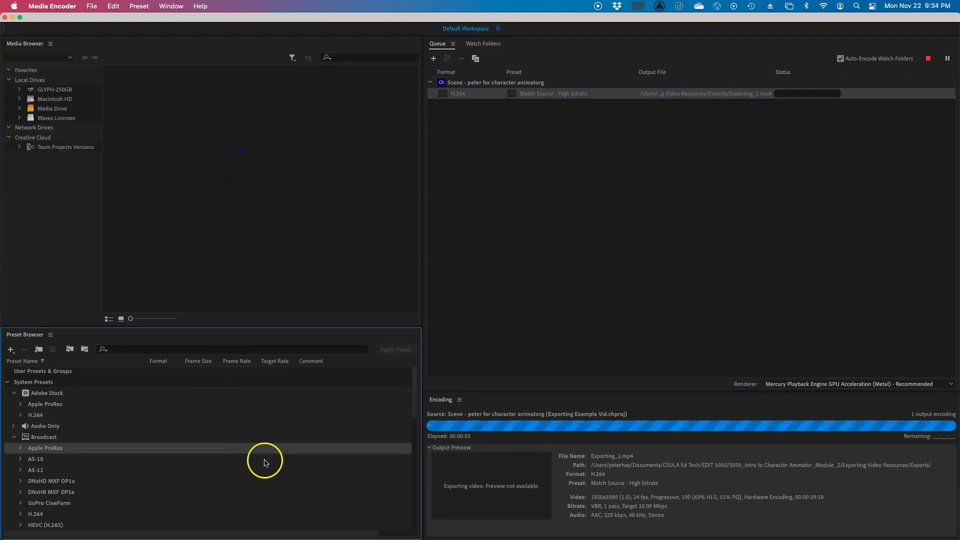
pyautogui.click(636, 476)
pyautogui.click(260, 459)
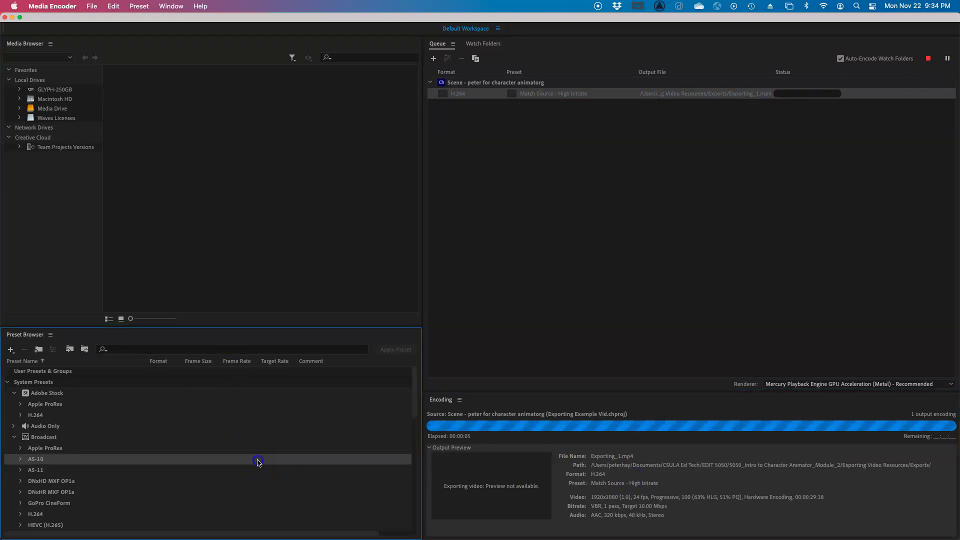
pyautogui.click(237, 216)
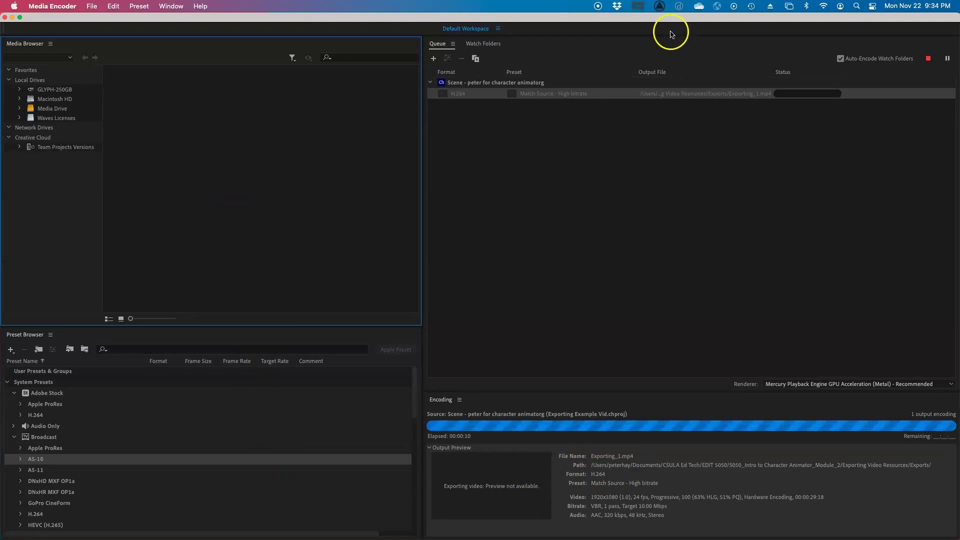
pyautogui.click(636, 49)
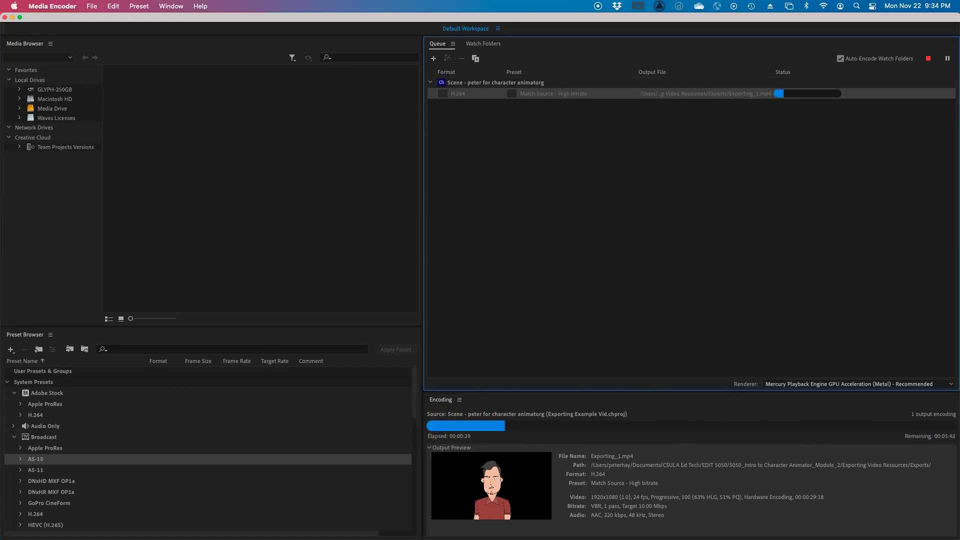
pyautogui.click(28, 505)
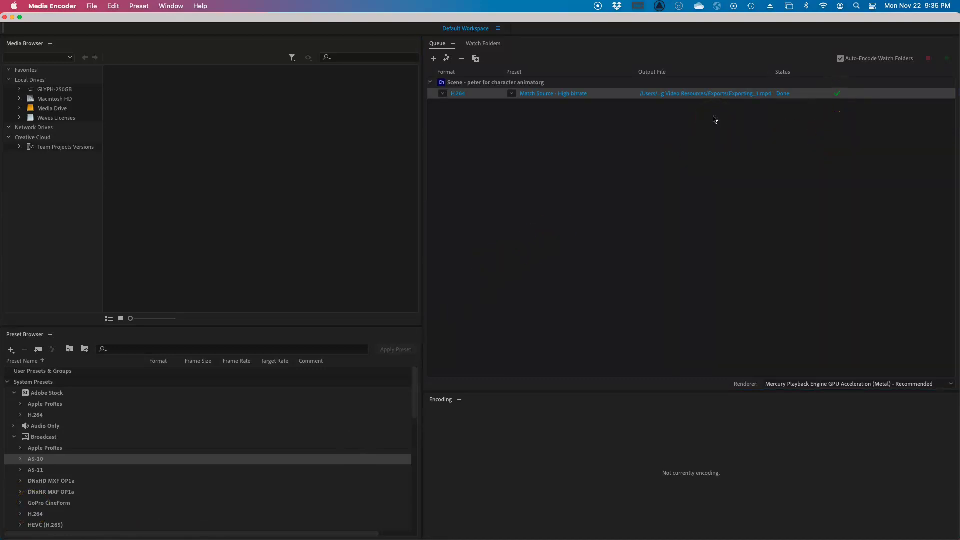
# - Preview the exported Exporting_1.mp4 from the Exports folder in Finder and return to Character Animator
pyautogui.click(705, 94)
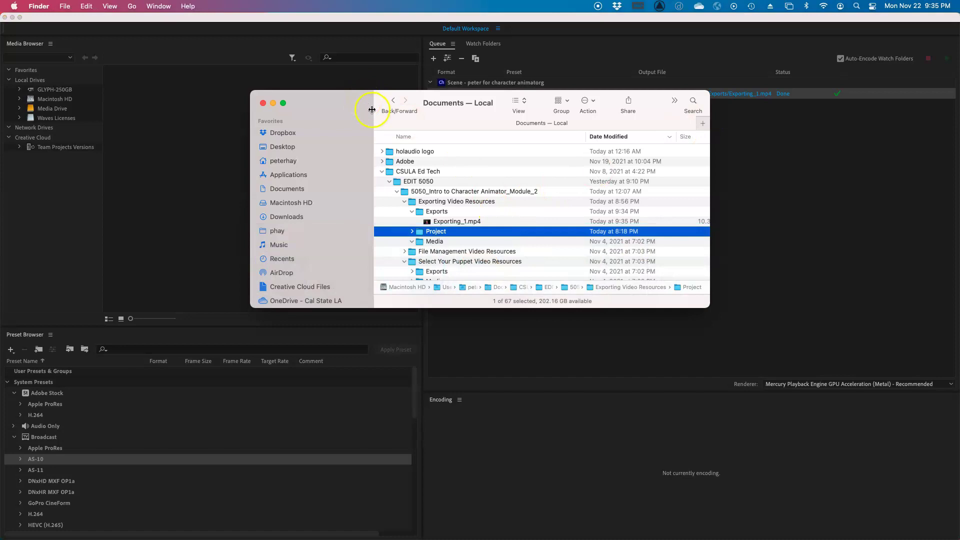
pyautogui.click(443, 223)
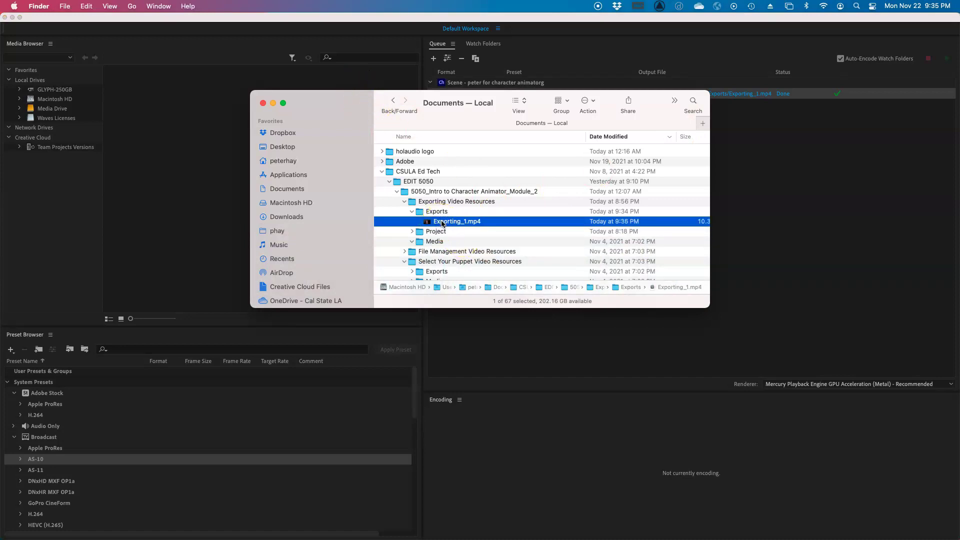
pyautogui.press('space')
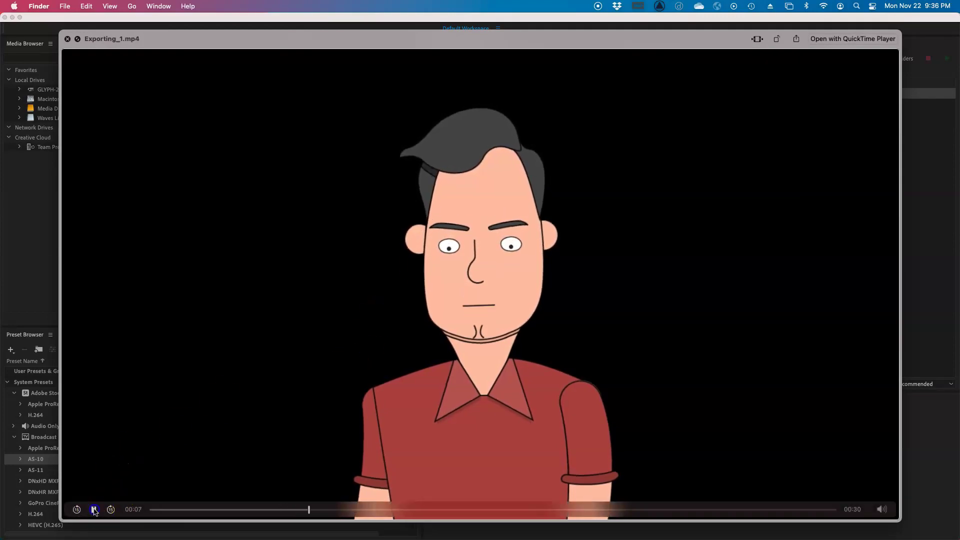
pyautogui.click(67, 39)
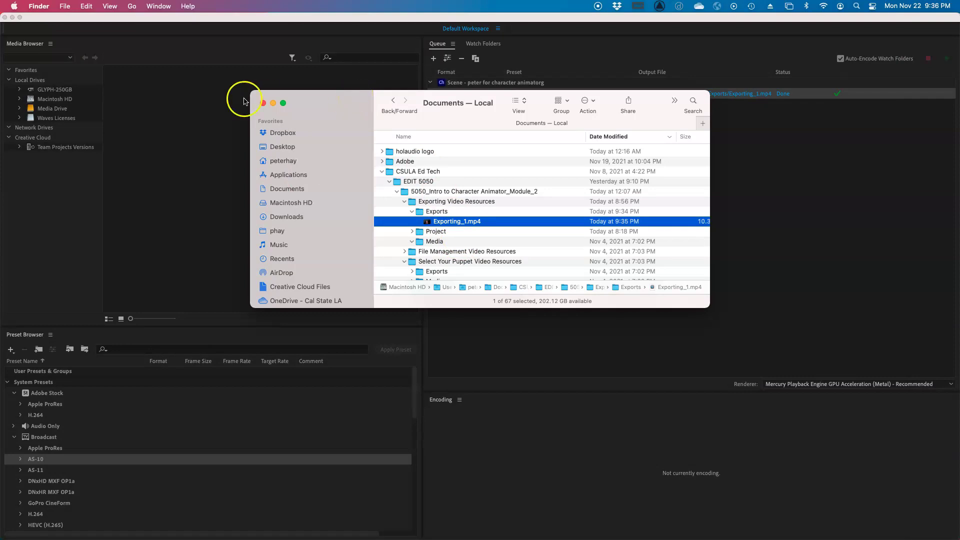
pyautogui.press('super+Tab')
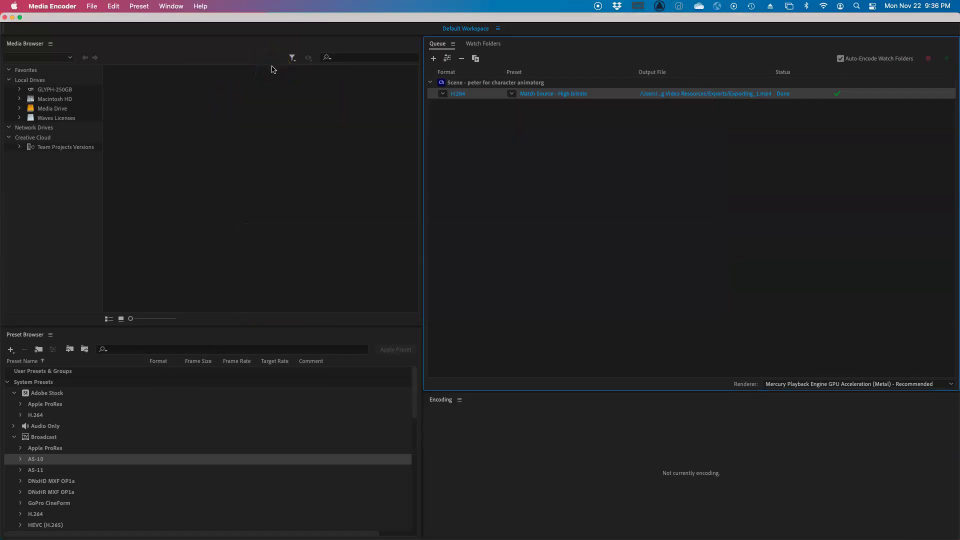
pyautogui.press('super+Tab')
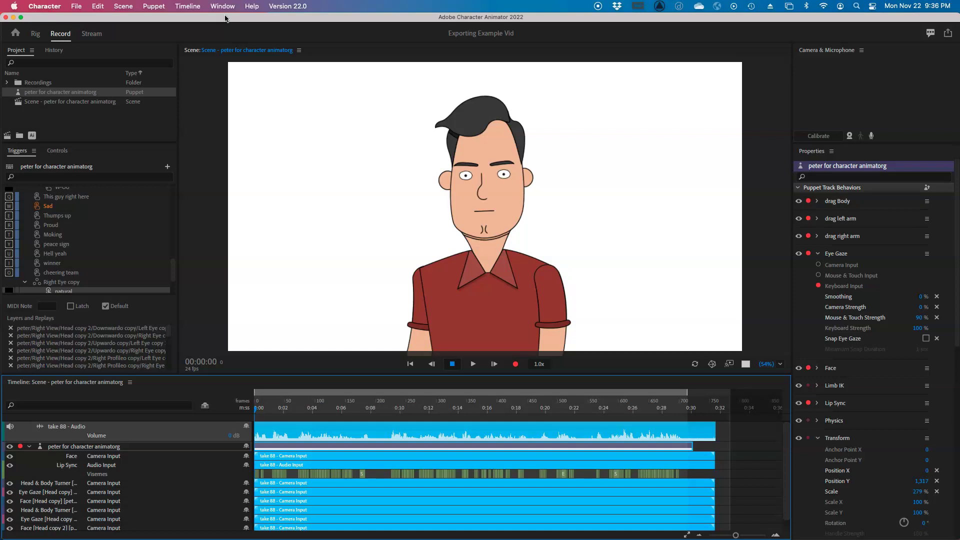